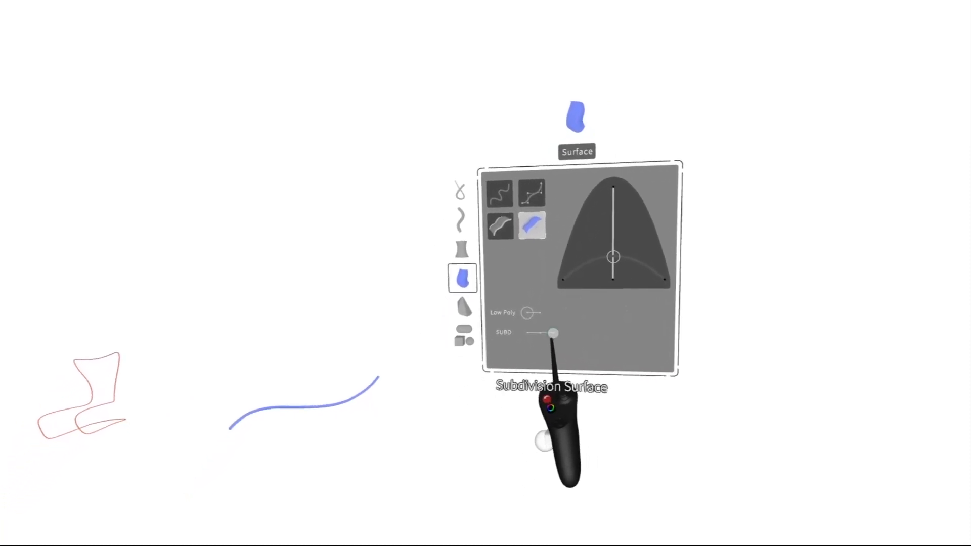
# - Switch the Surface tool from subdivision surfaces to NURBS
pyautogui.moveTo(553, 333); pyautogui.dragTo(538, 326)
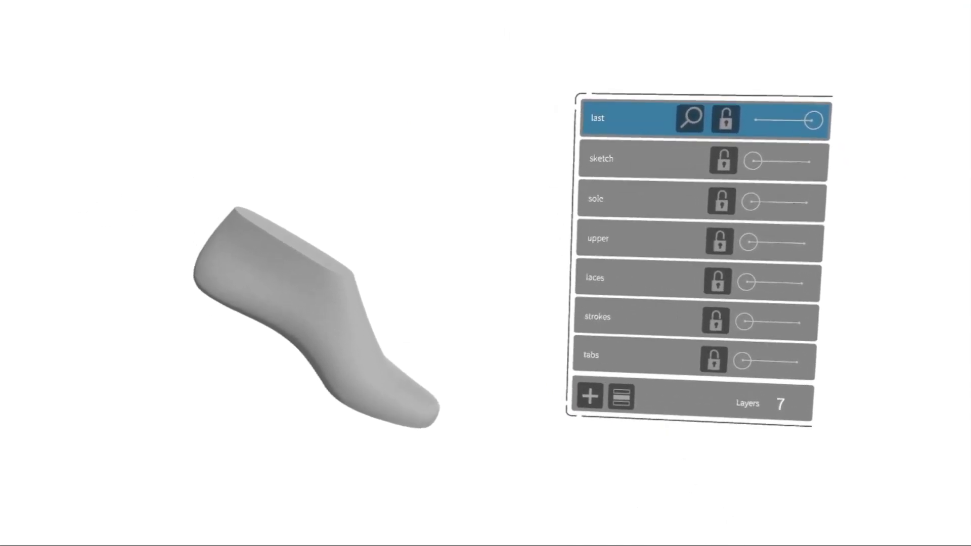
# - Make the shoe's sole, upper, laces, strokes and tabs layers fully visible
pyautogui.moveTo(694, 191); pyautogui.dragTo(760, 183)
pyautogui.moveTo(684, 217); pyautogui.dragTo(749, 197)
pyautogui.moveTo(696, 234); pyautogui.dragTo(743, 234)
pyautogui.moveTo(753, 118); pyautogui.dragTo(701, 117)
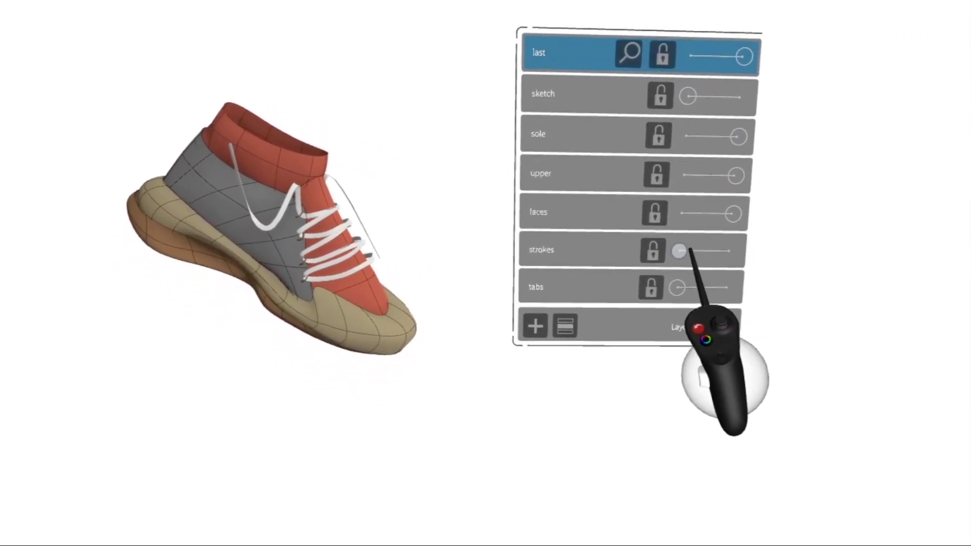
pyautogui.moveTo(675, 249); pyautogui.dragTo(721, 248)
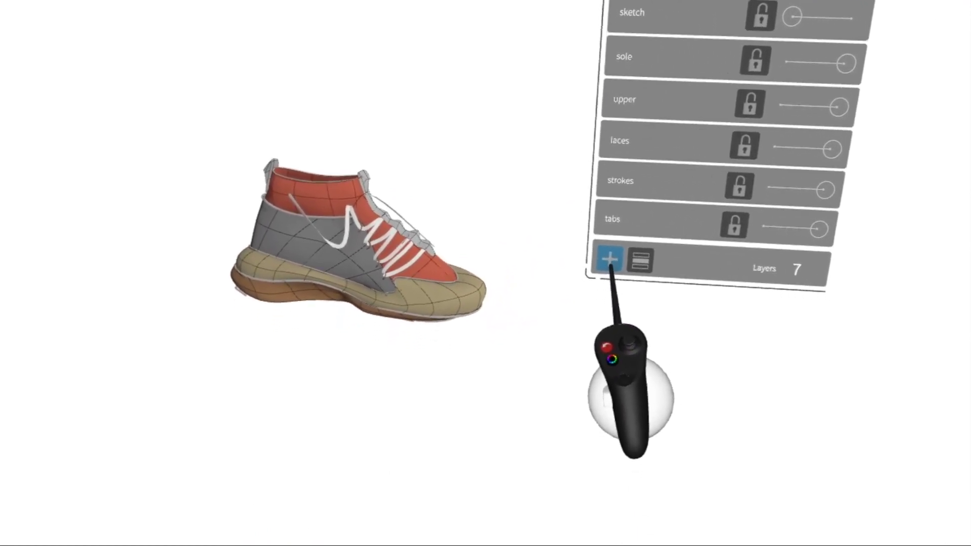
# - Add eight new layers to the shoe file below the tabs layer
pyautogui.click(613, 276)
pyautogui.click(613, 276)
pyautogui.click(611, 280)
pyautogui.click(608, 283)
pyautogui.click(608, 281)
pyautogui.click(606, 280)
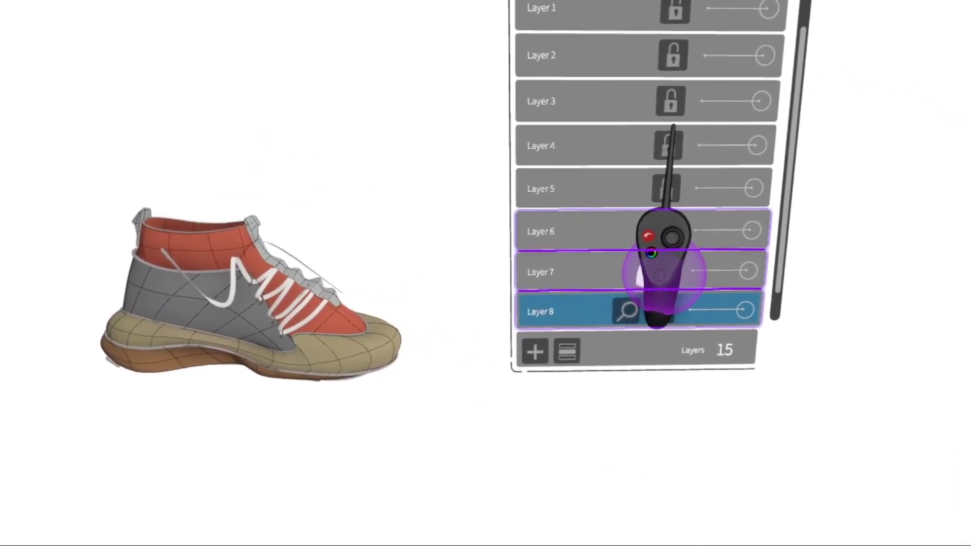
# - Delete the surplus layers Layer 6, Layer 7 and Layer 8
pyautogui.moveTo(658, 275); pyautogui.dragTo(673, 258)
pyautogui.click(586, 157)
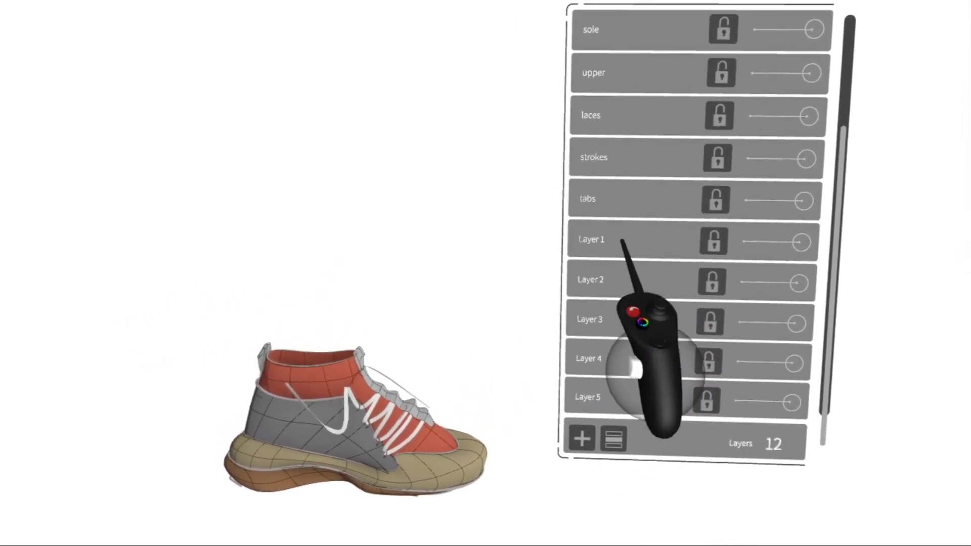
# - Rename Layer 1 to "back tab"
pyautogui.click(627, 222)
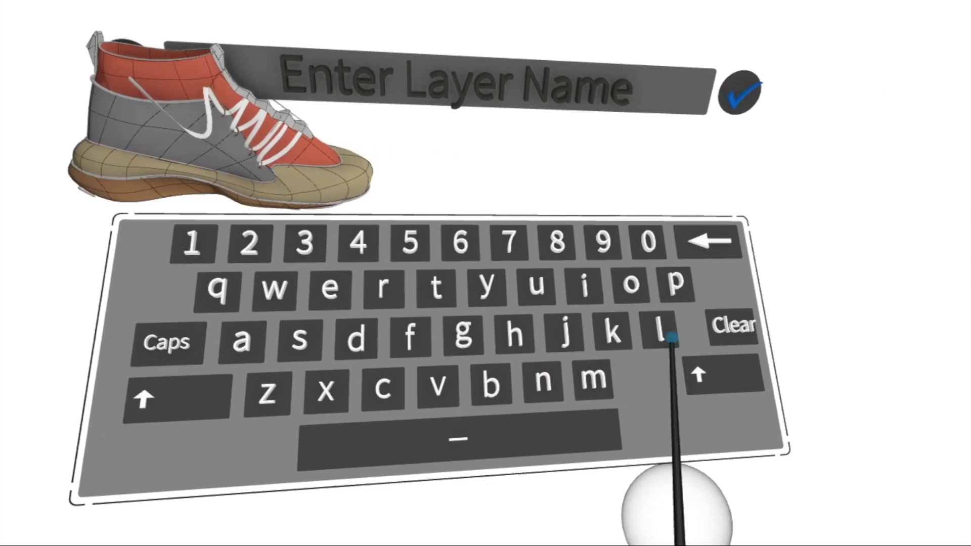
pyautogui.click(848, 329)
pyautogui.click(636, 372)
pyautogui.click(397, 313)
pyautogui.click(527, 367)
pyautogui.click(767, 322)
pyautogui.click(623, 426)
pyautogui.click(551, 278)
pyautogui.click(357, 329)
pyautogui.click(609, 385)
pyautogui.click(915, 56)
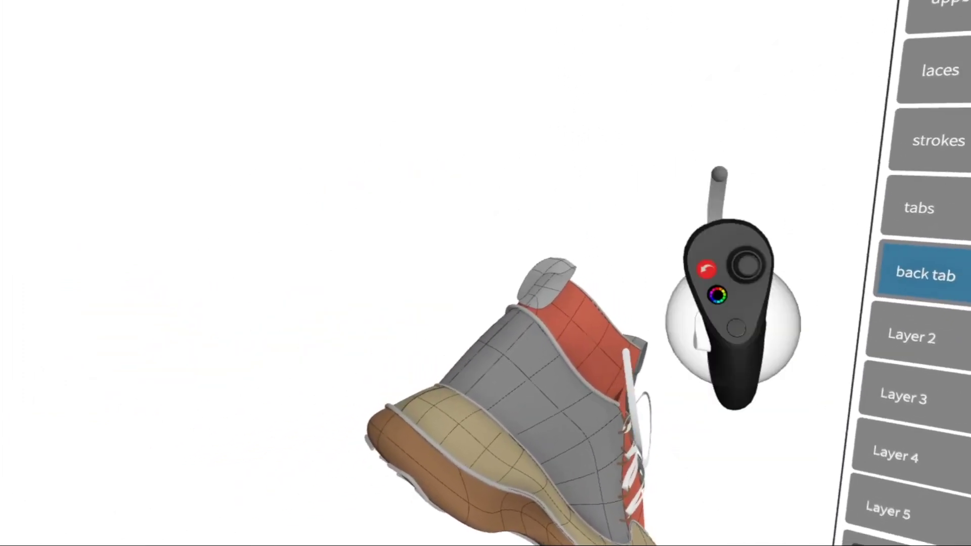
# - Move the shoe's heel tab onto the back tab layer and check the assignment by hiding and reshowing that layer
pyautogui.moveTo(563, 250); pyautogui.dragTo(673, 215)
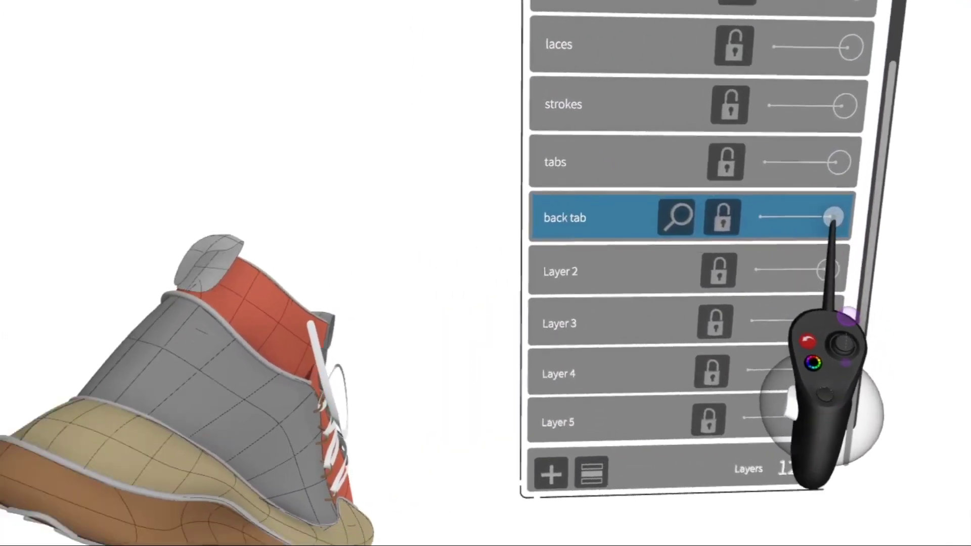
pyautogui.moveTo(840, 213); pyautogui.dragTo(767, 212)
pyautogui.click(896, 214)
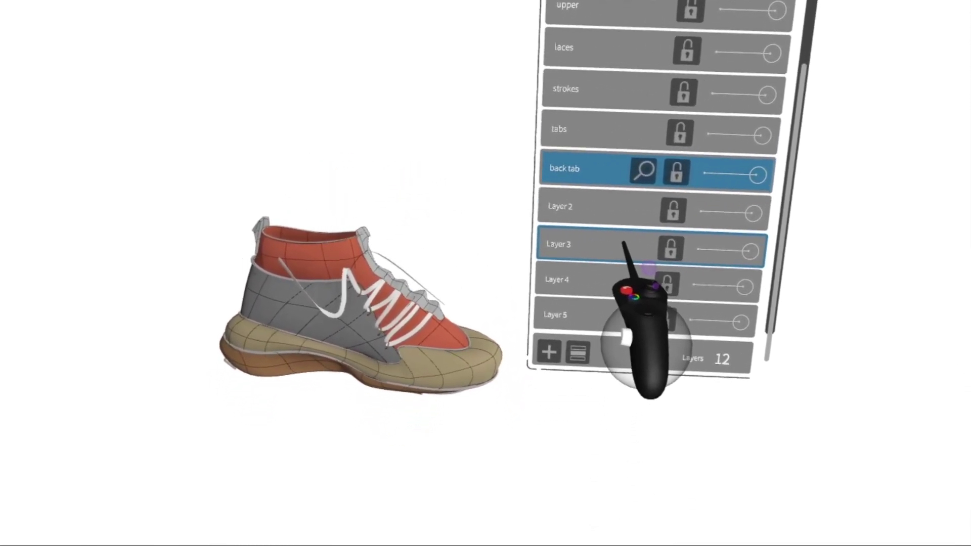
pyautogui.moveTo(619, 243)
pyautogui.mouseDown()
pyautogui.moveTo(596, 423)
pyautogui.moveTo(600, 306)
pyautogui.moveTo(625, 190)
pyautogui.moveTo(601, 475)
pyautogui.moveTo(654, 74)
pyautogui.mouseUp()
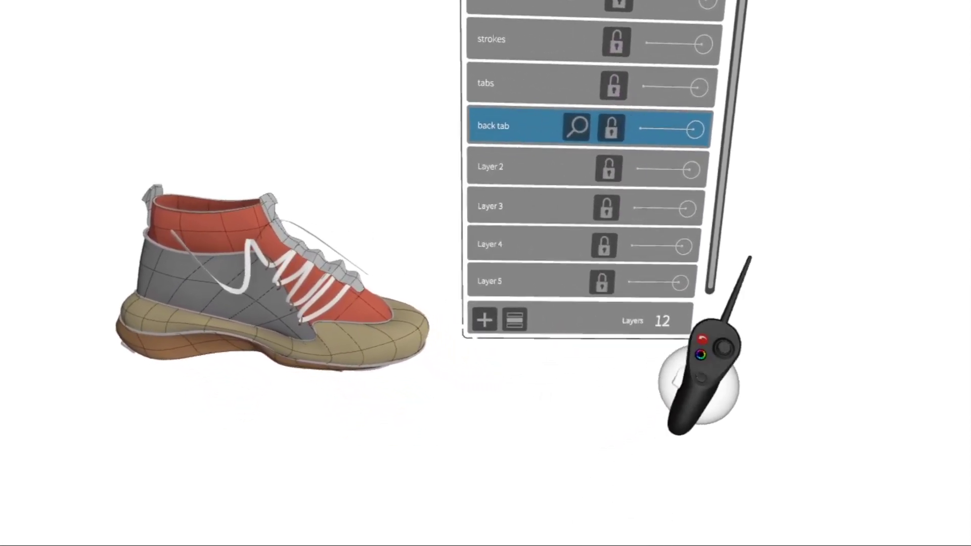
pyautogui.click(776, 288)
pyautogui.click(522, 296)
pyautogui.click(619, 343)
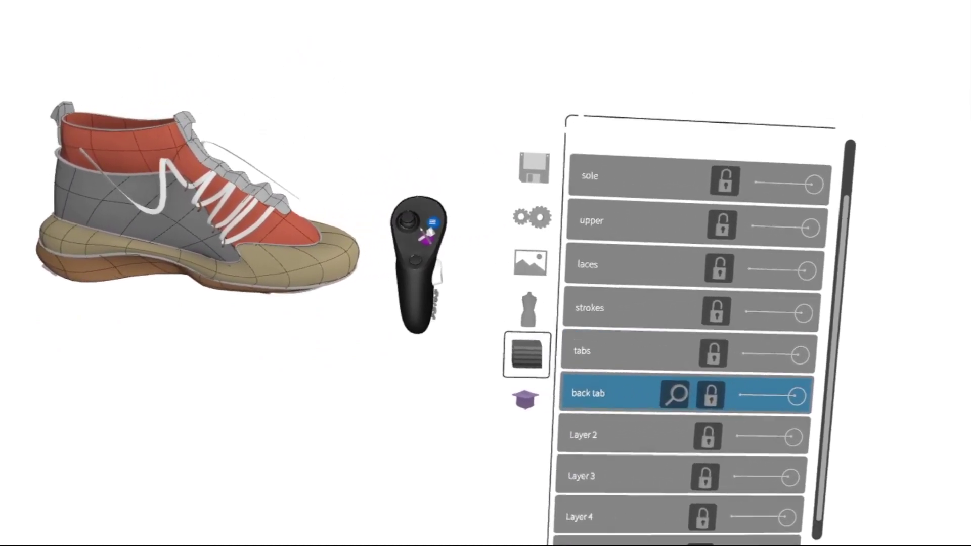
pyautogui.scroll(2, 703, 324)
pyautogui.scroll(-2, 704, 324)
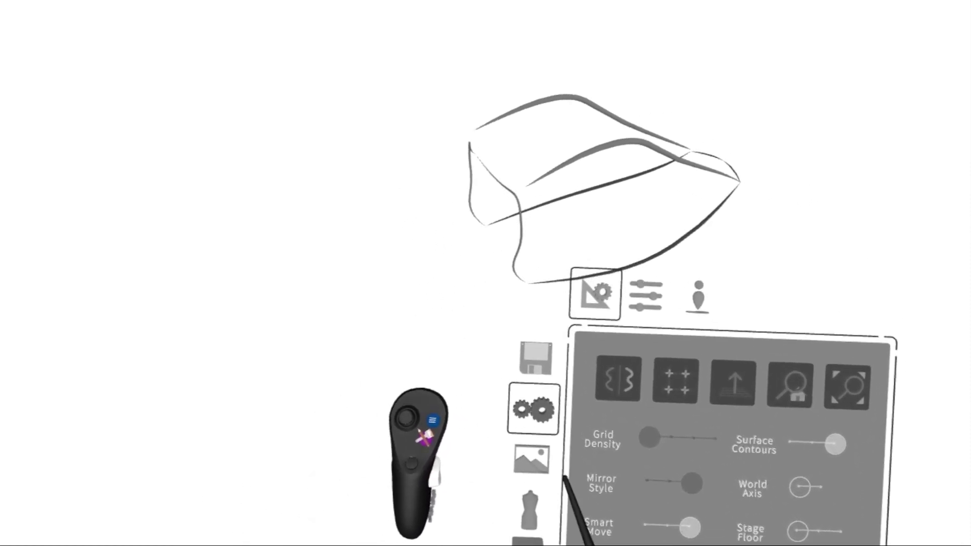
# - Turn on mirroring for the sketch and set up the Surface tool to draw subdivision surfaces
pyautogui.click(587, 415)
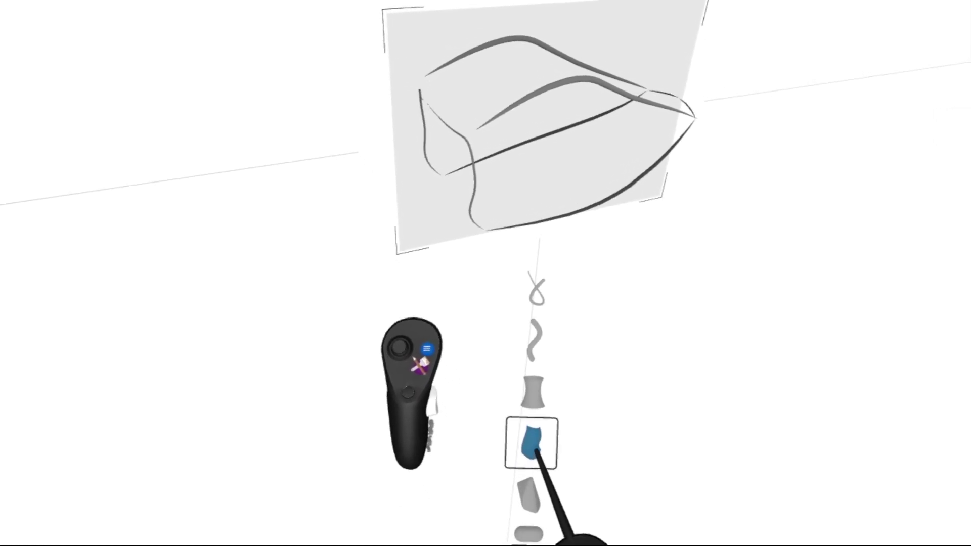
pyautogui.click(541, 475)
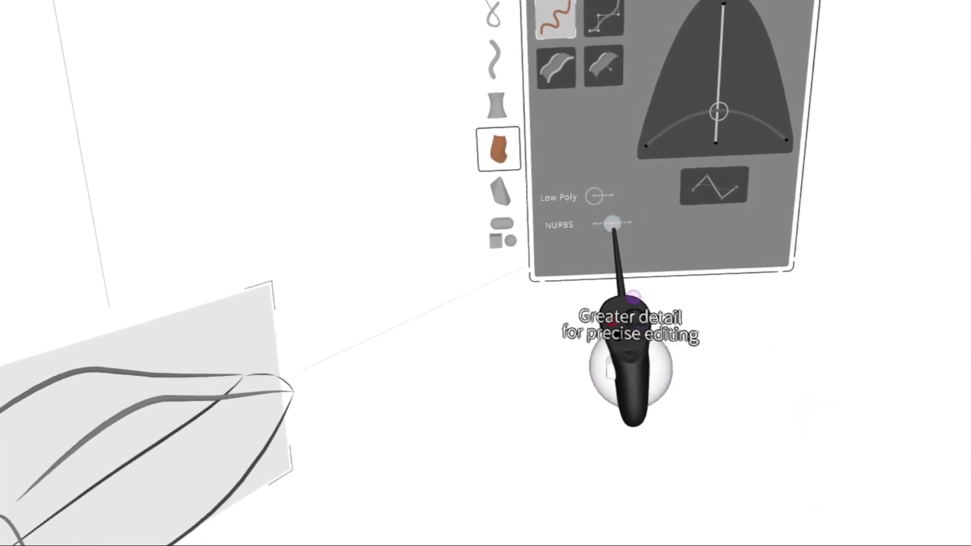
pyautogui.click(613, 241)
pyautogui.click(604, 208)
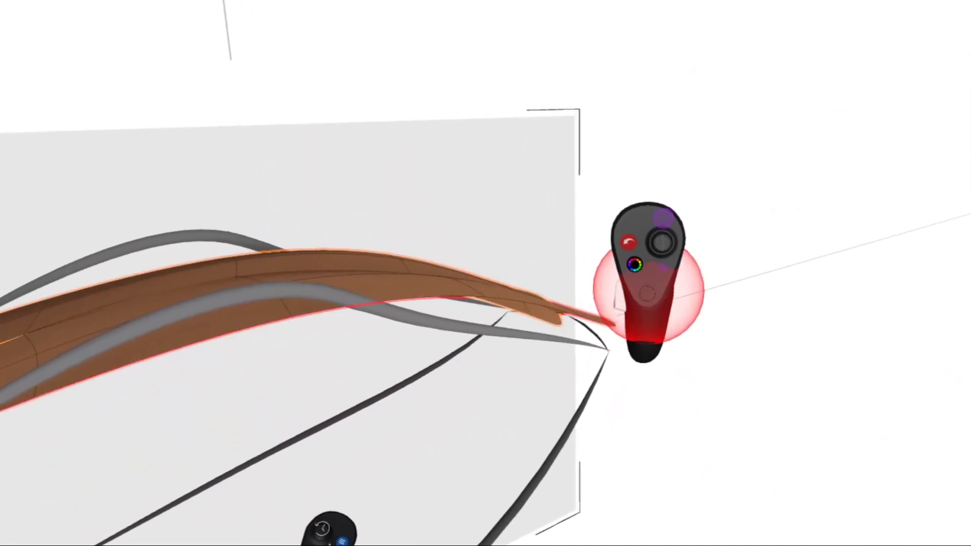
# - Draw a mirrored surface along the sketch's upper curves and adjust the point snapping option for editing it
pyautogui.click(602, 324)
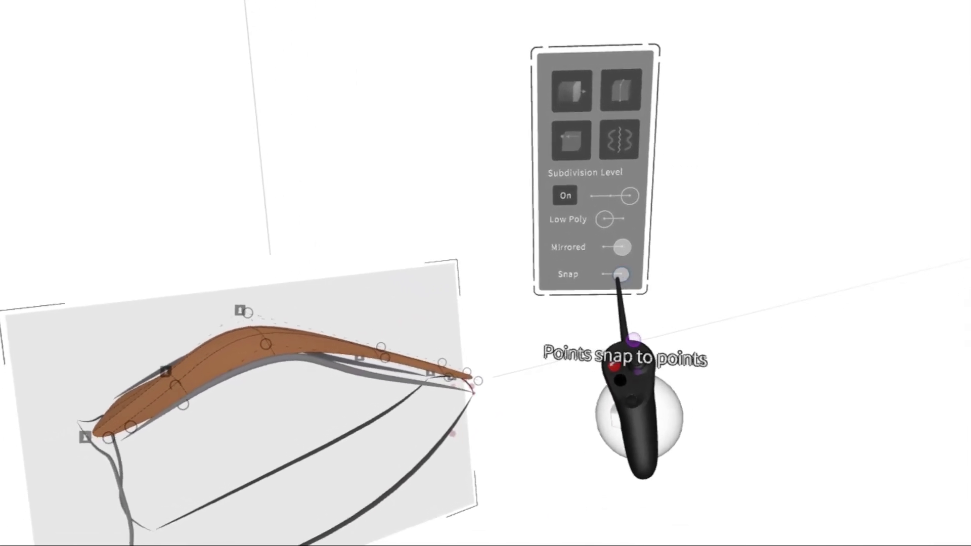
pyautogui.click(621, 266)
pyautogui.click(629, 253)
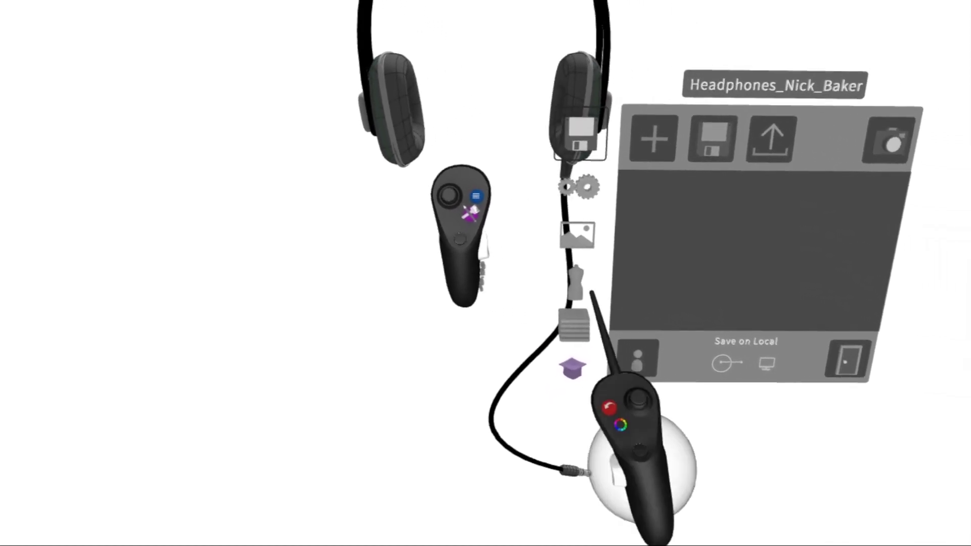
# - Open the drawing-aid settings with the headphones model loaded
pyautogui.click(618, 193)
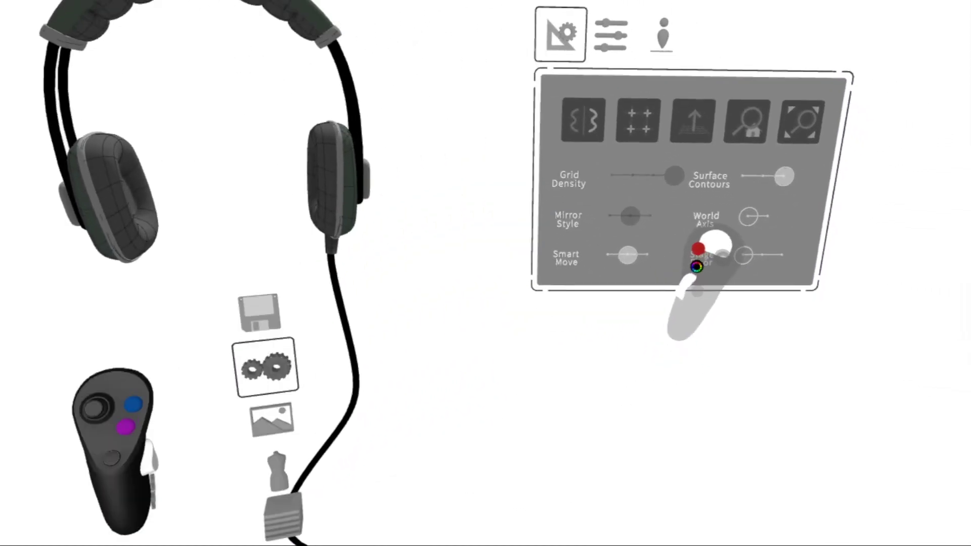